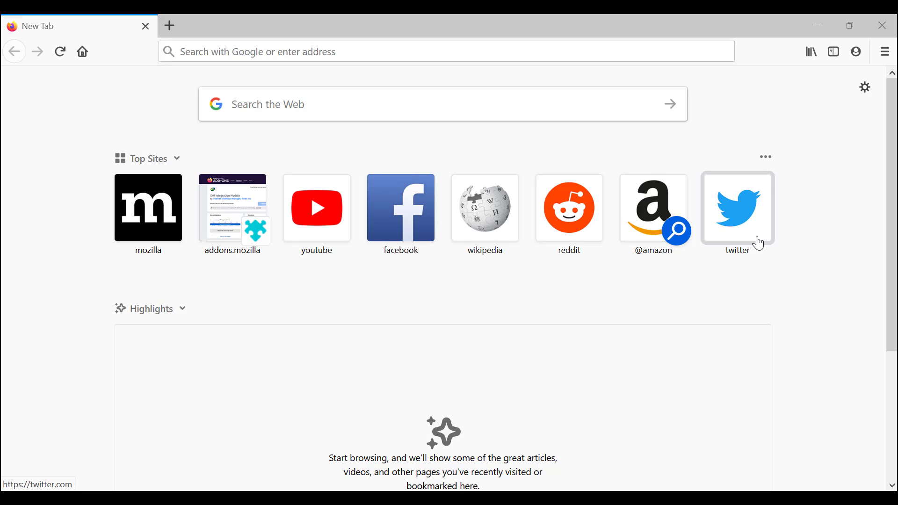
- Bring up the Library's Show All Bookmarks window from the main menu
left_click(886, 53)
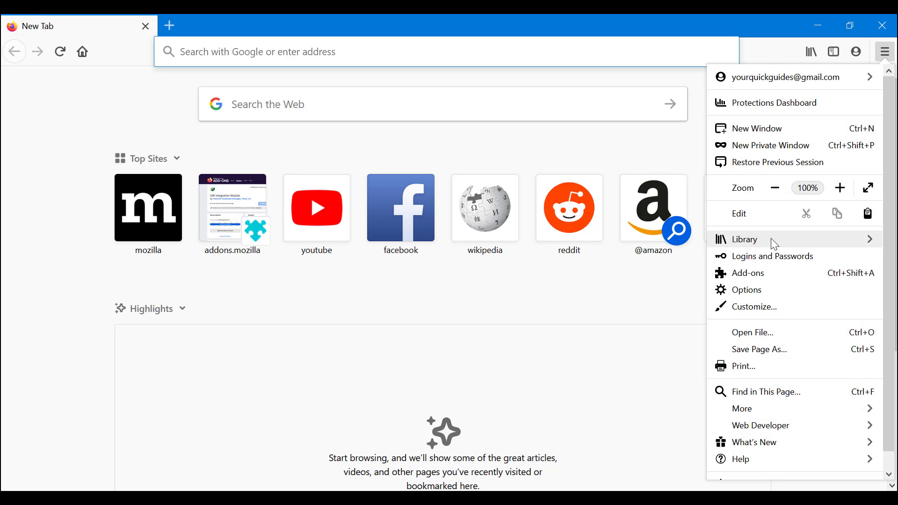
left_click(678, 295)
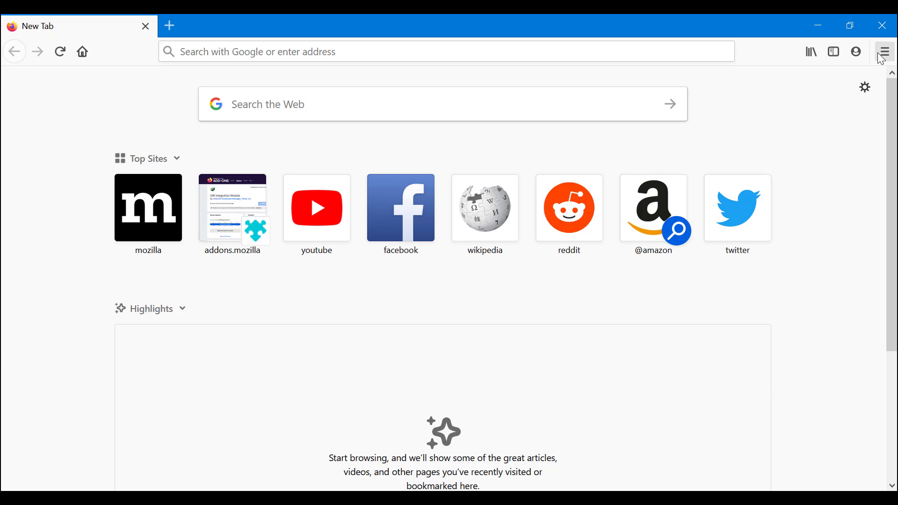
left_click(886, 52)
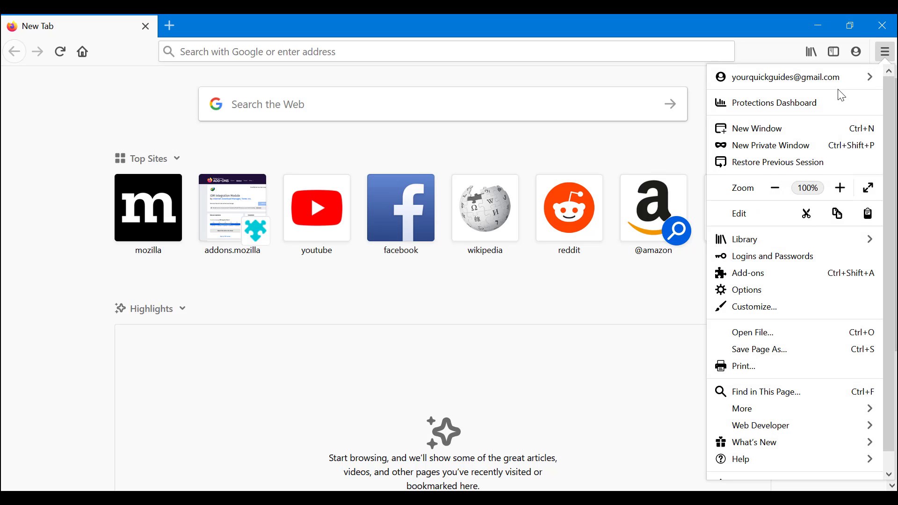
left_click(745, 239)
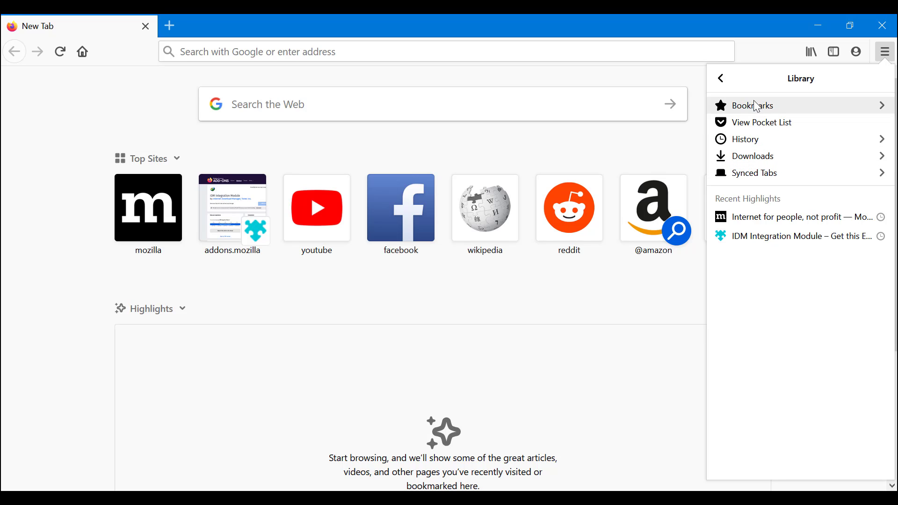
left_click(758, 106)
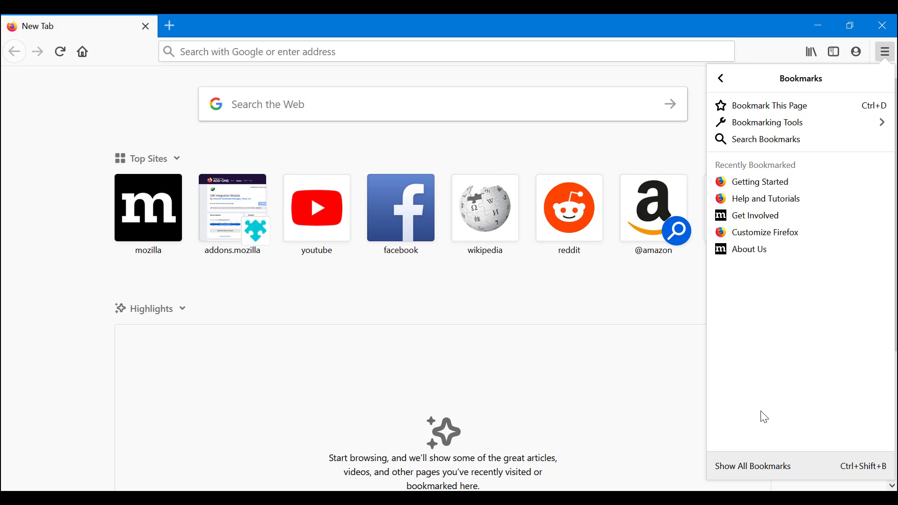
left_click(761, 470)
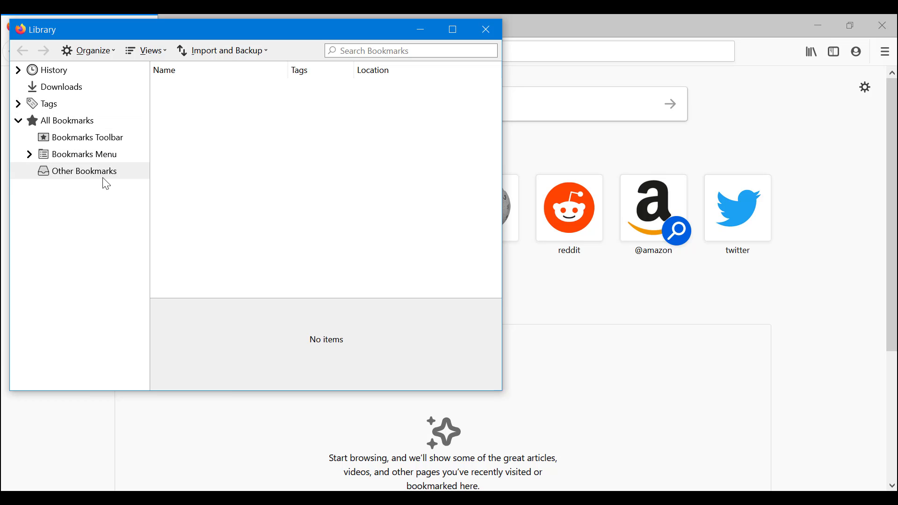
- Browse the Bookmarks Menu, Mozilla Firefox and Toolbar folders, close the Library, and load Yahoo
left_click(25, 155)
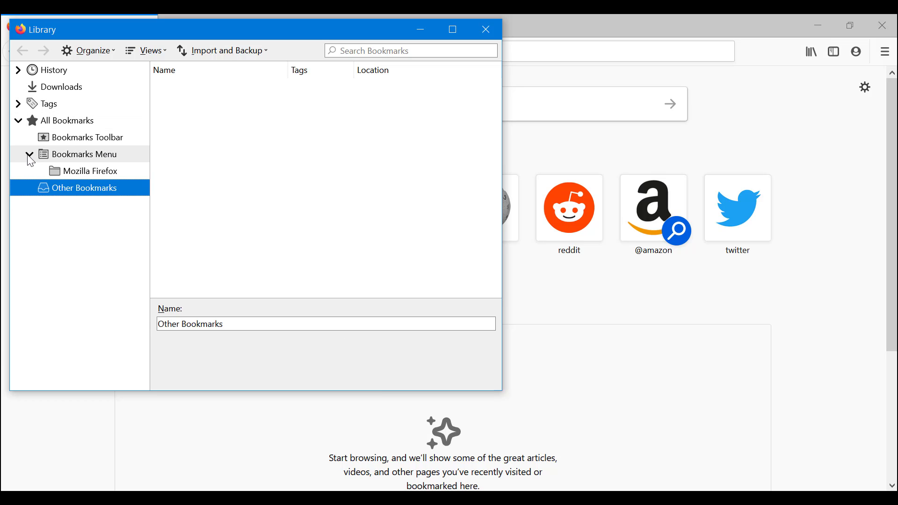
left_click(85, 171)
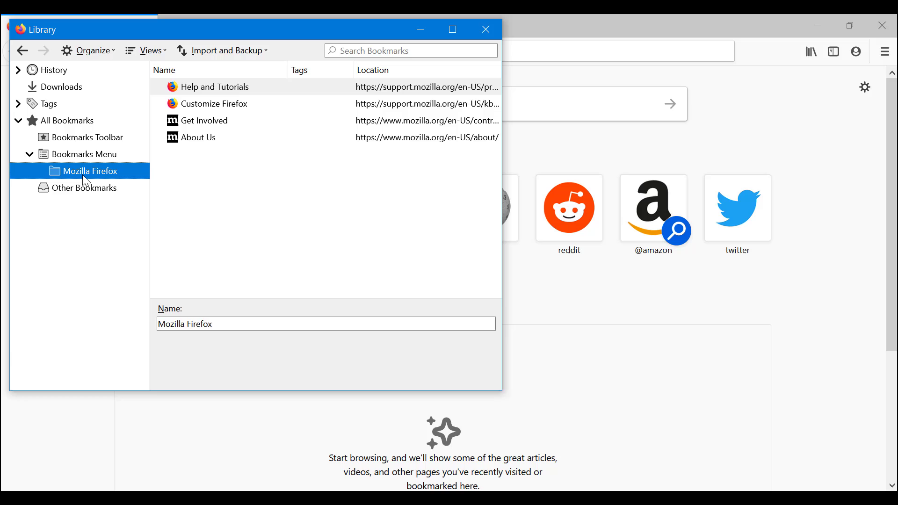
left_click(90, 139)
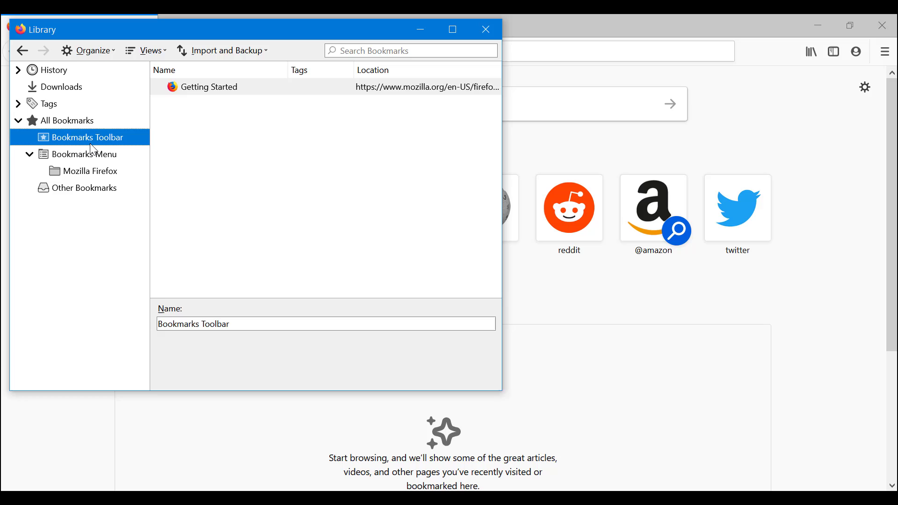
mouse_move(628, 351)
key("ctrl+shift+b")
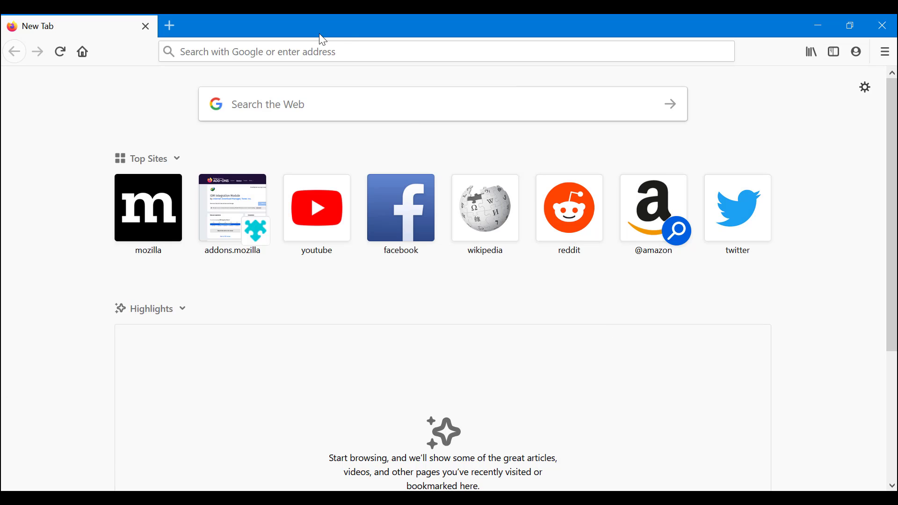
left_click(328, 49)
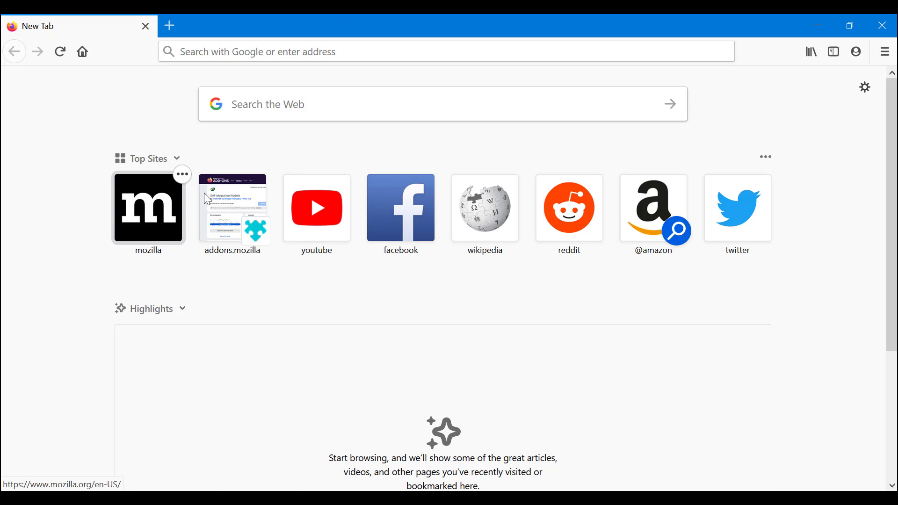
left_click(276, 50)
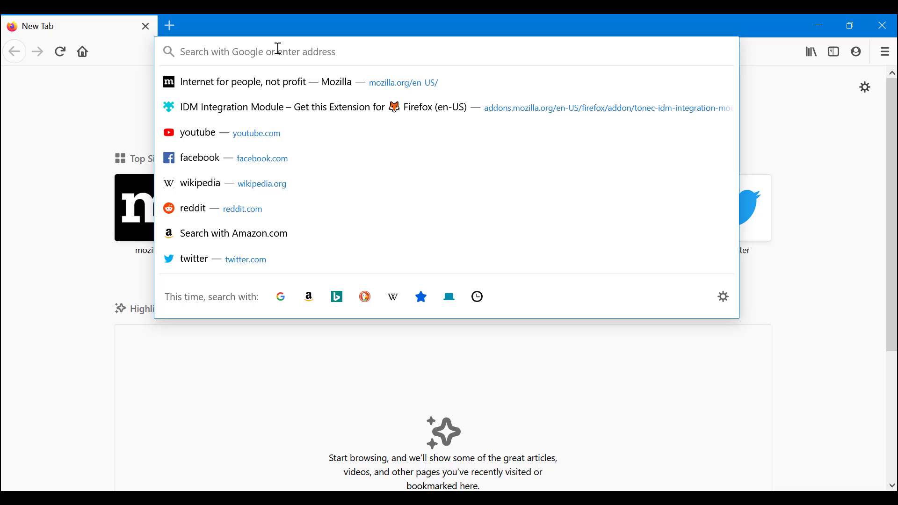
type("yah")
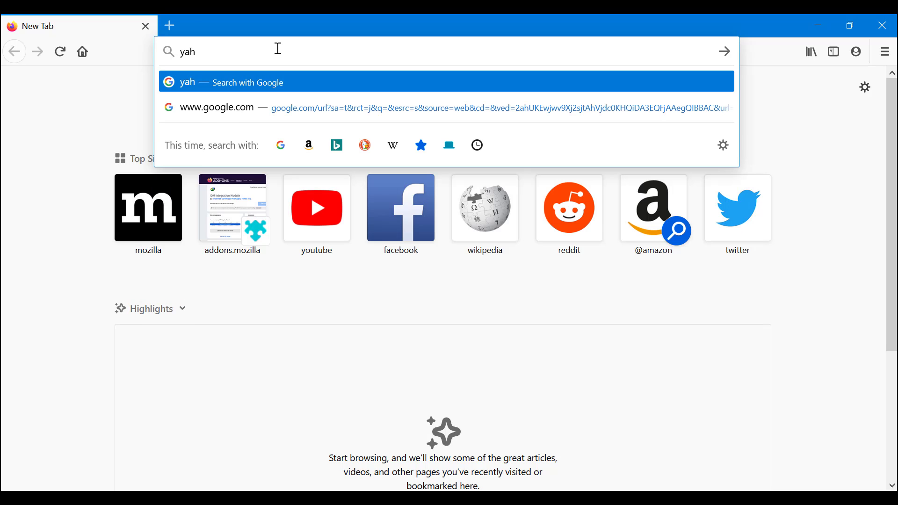
type("oo")
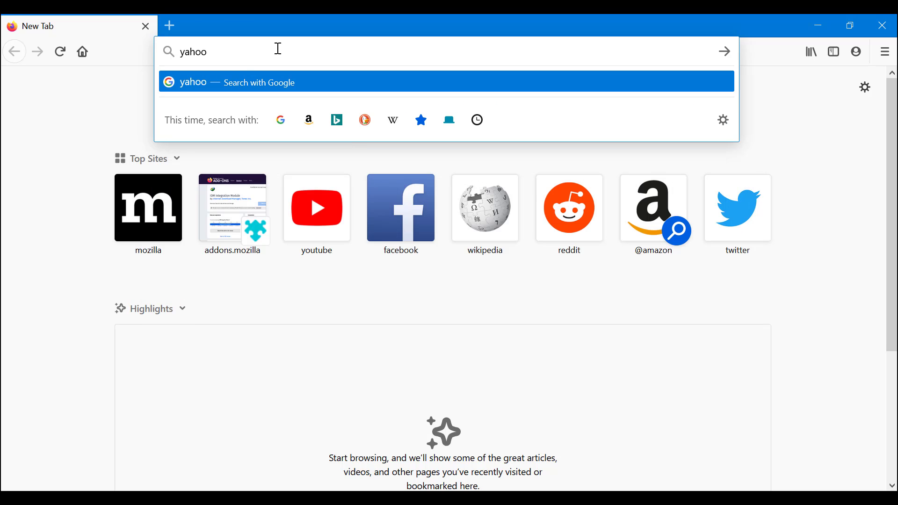
key("Return")
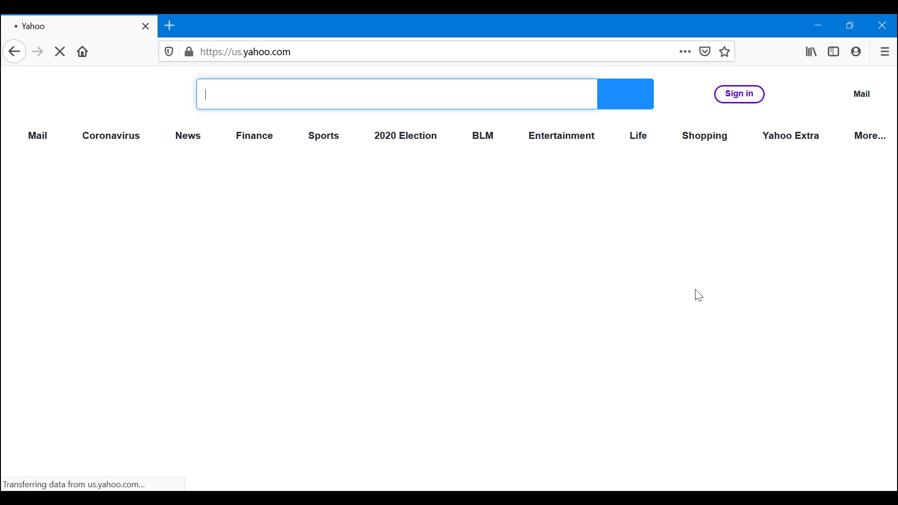
scroll(698, 294, "down", 2)
scroll(698, 295, "down", 2)
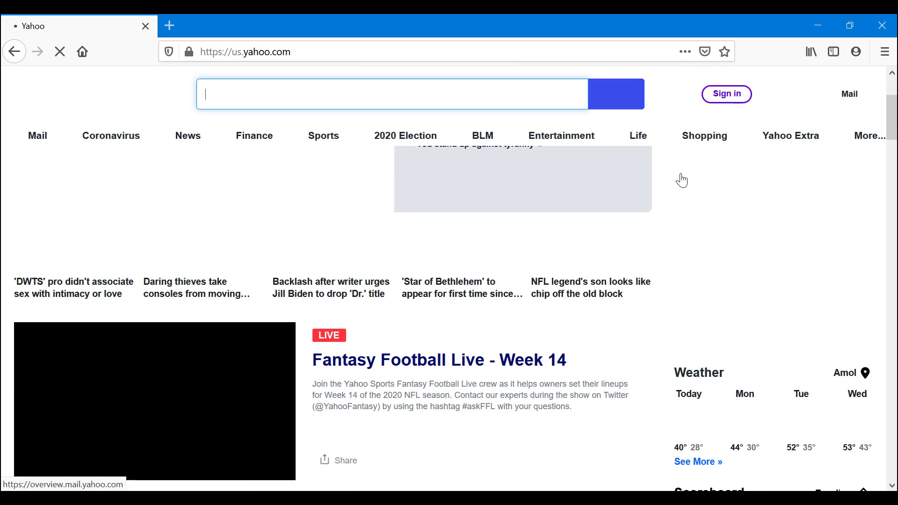
scroll(681, 180, "down", 3)
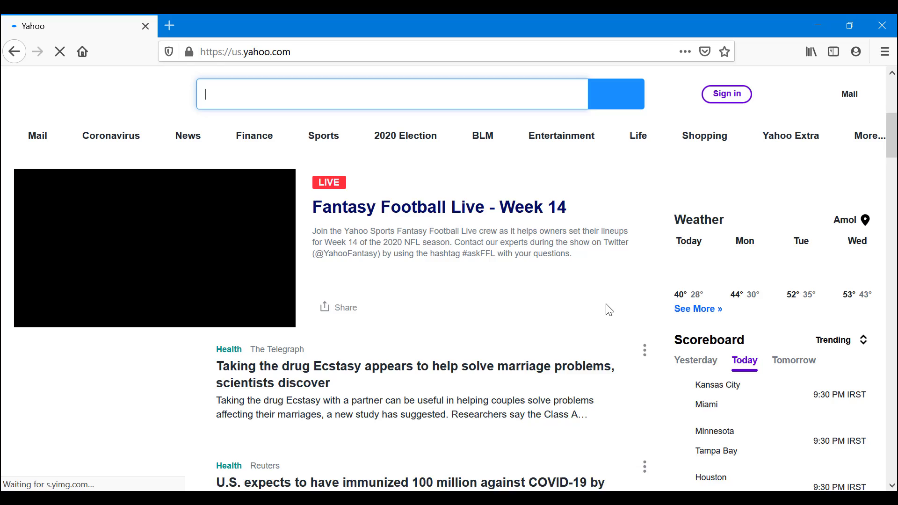
scroll(609, 309, "down", 4)
scroll(603, 301, "up", 1)
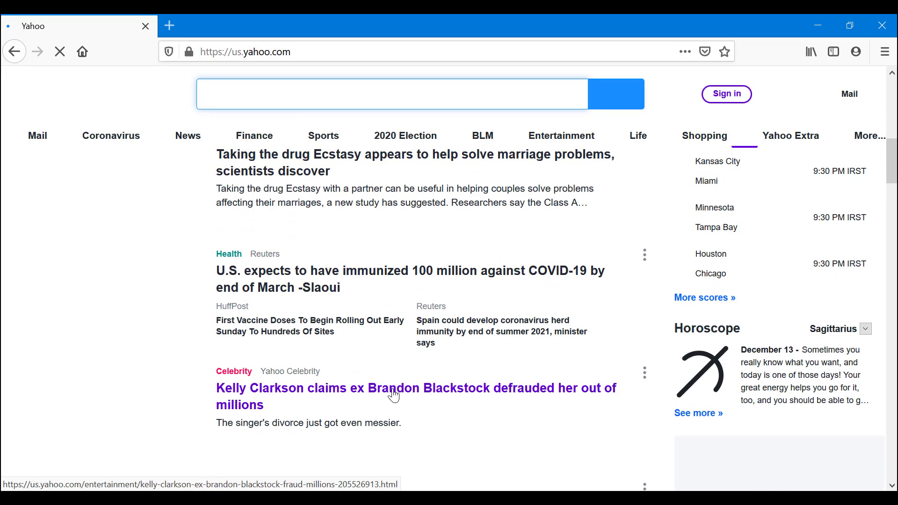
scroll(393, 395, "down", 3)
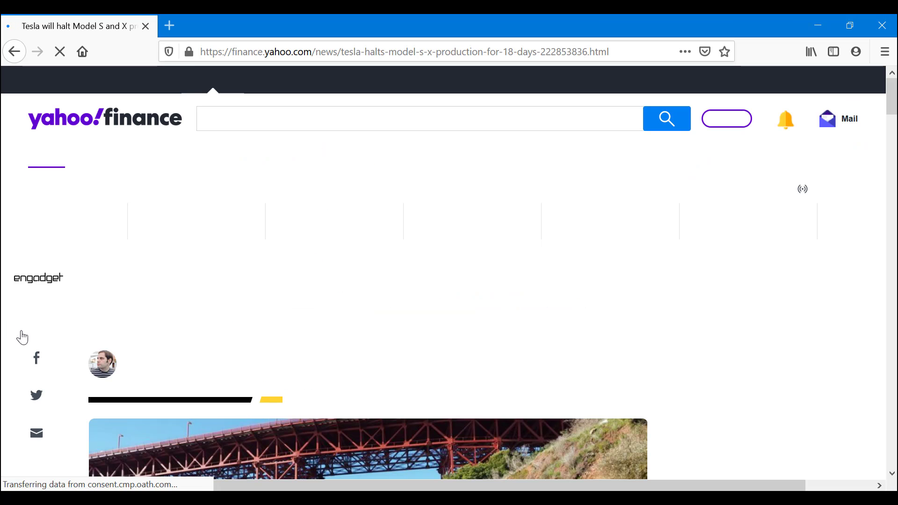
scroll(259, 339, "down", 5)
scroll(258, 339, "down", 5)
scroll(259, 338, "down", 5)
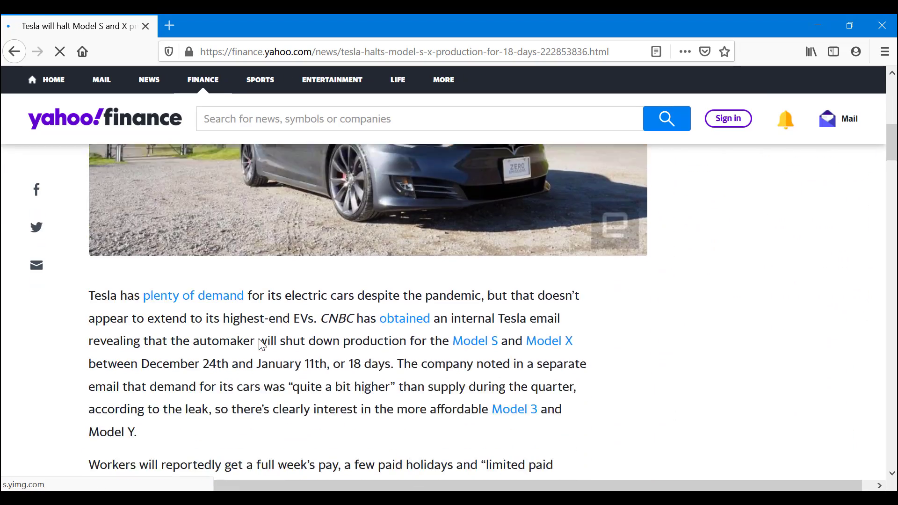
scroll(259, 339, "down", 5)
scroll(259, 339, "down", 3)
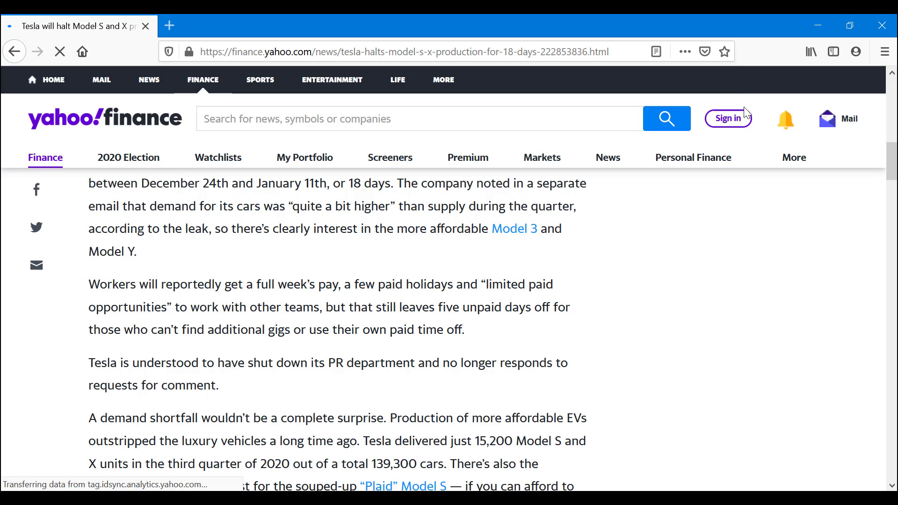
- Bookmark the Tesla production-halt article into a newly created 'Cars' folder under Other Bookmarks
left_click(726, 55)
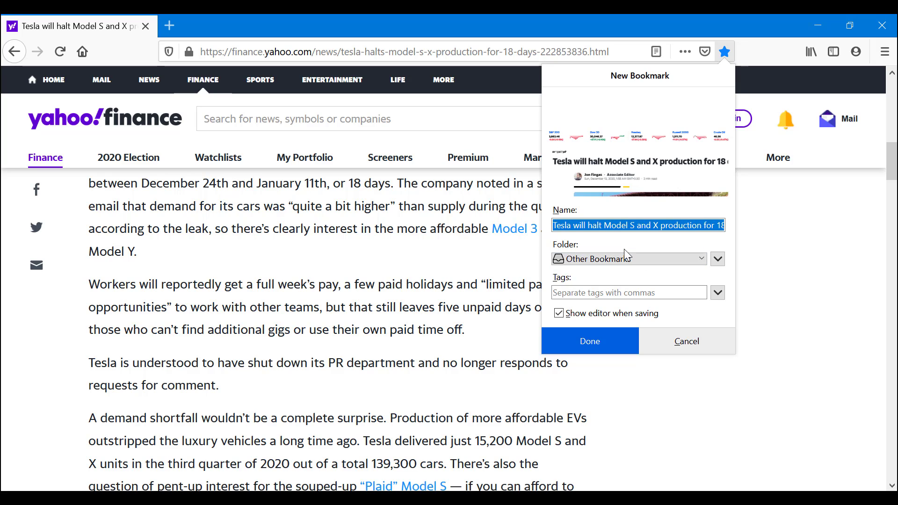
left_click(704, 259)
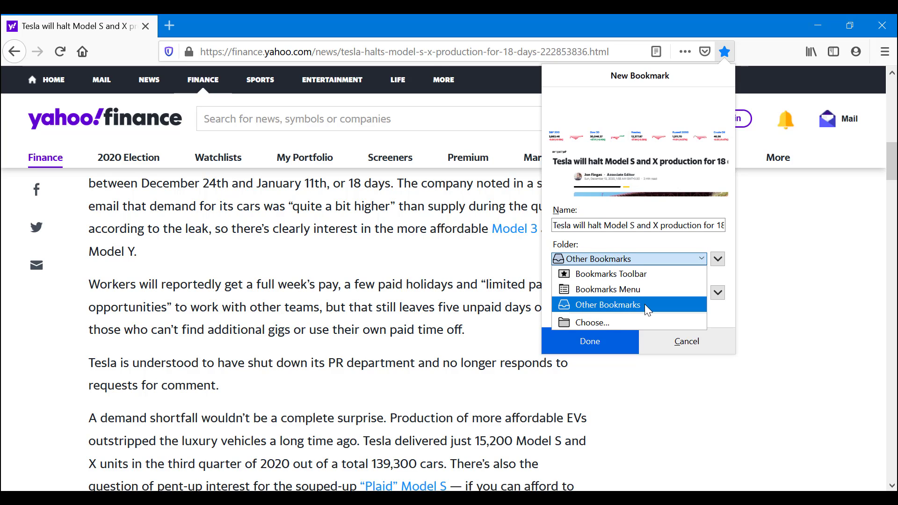
left_click(610, 322)
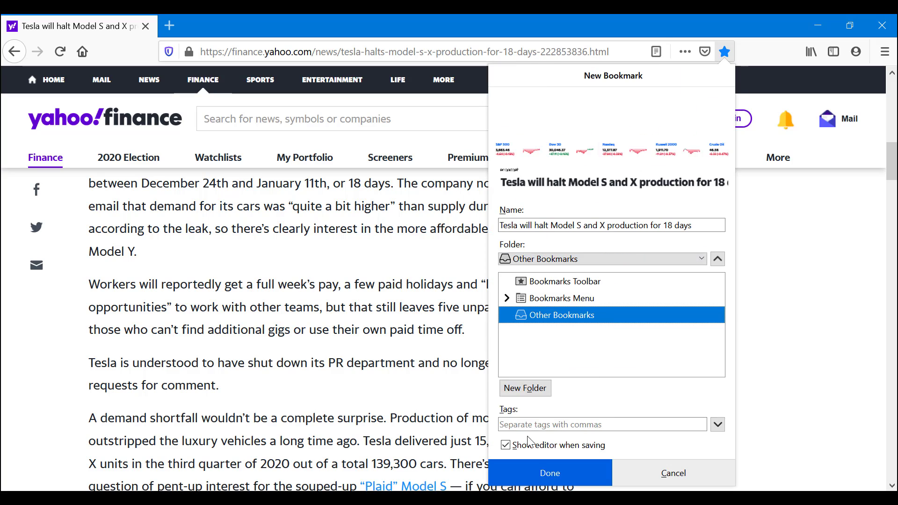
left_click(524, 387)
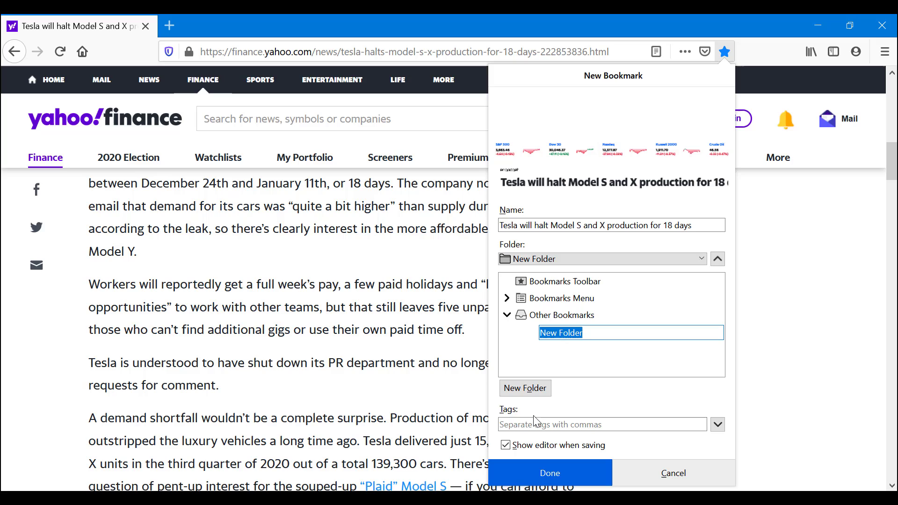
type("C")
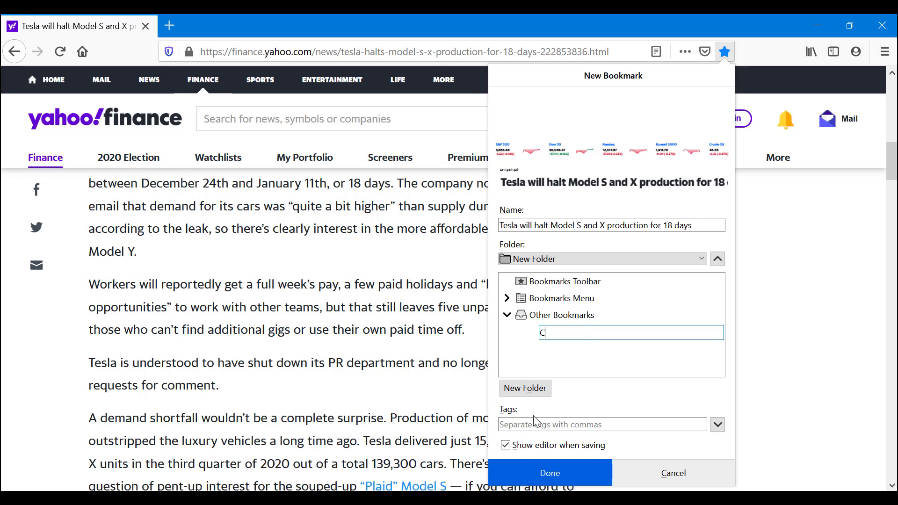
type("ars")
key("Return")
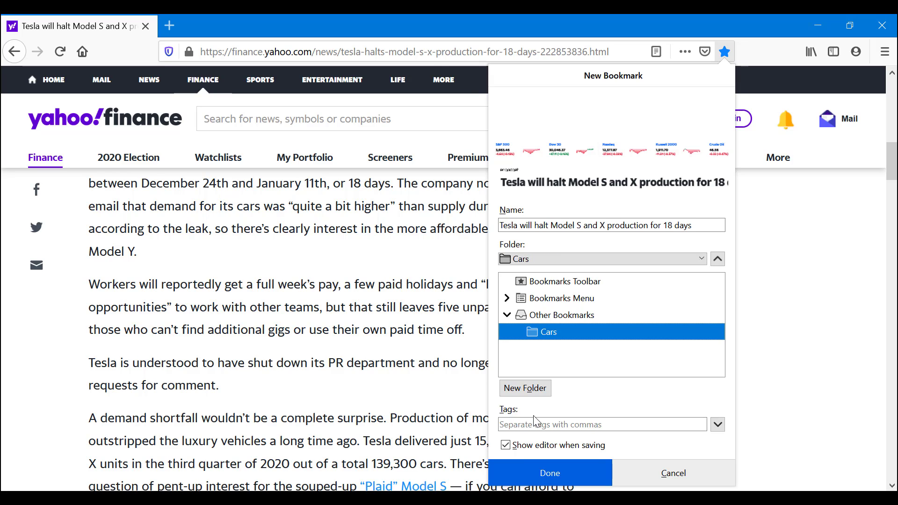
left_click(569, 475)
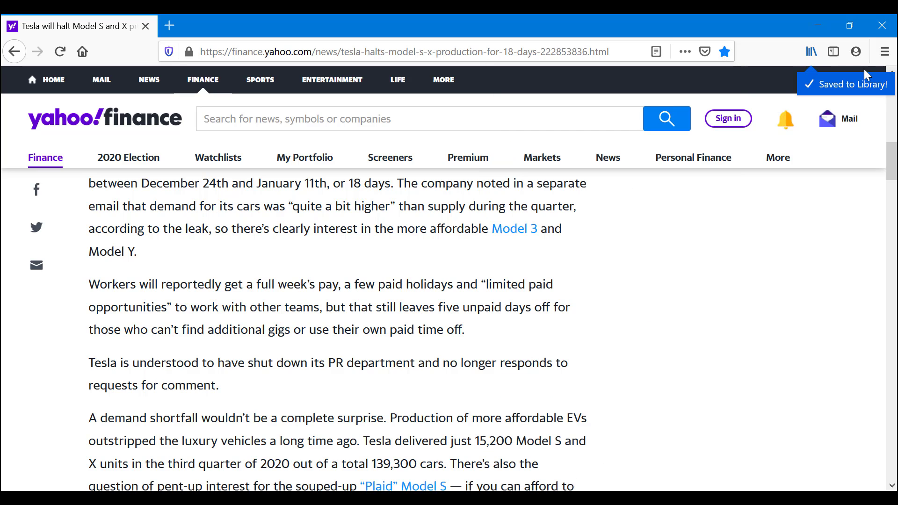
- Bring up the Library window listing all bookmarks via Library > Bookmarks
left_click(812, 53)
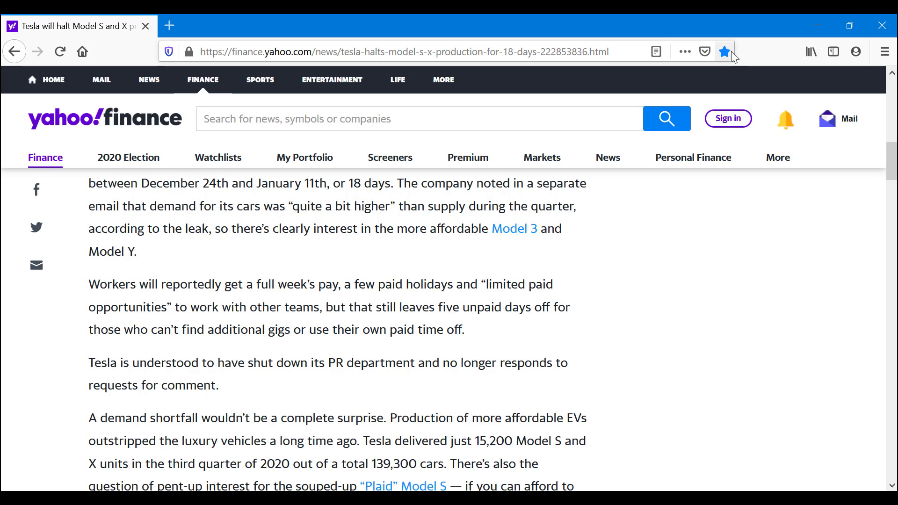
left_click(885, 51)
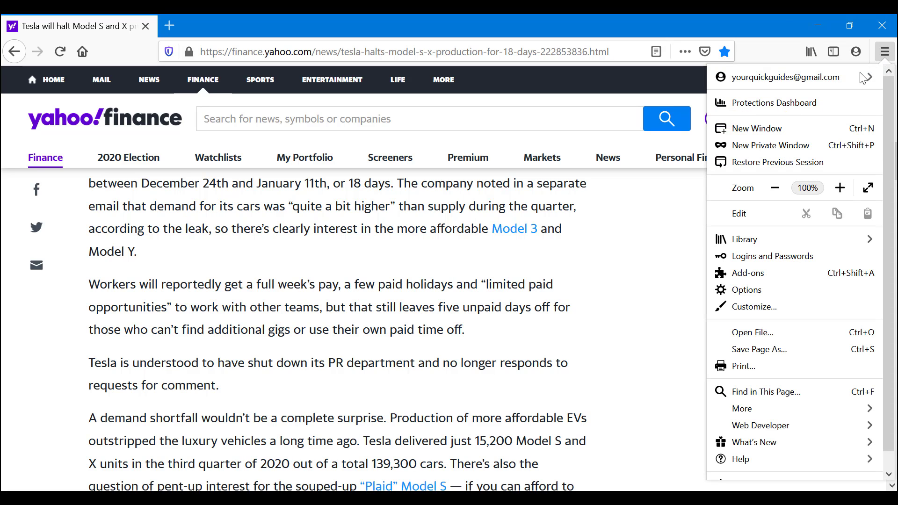
left_click(776, 237)
left_click(753, 105)
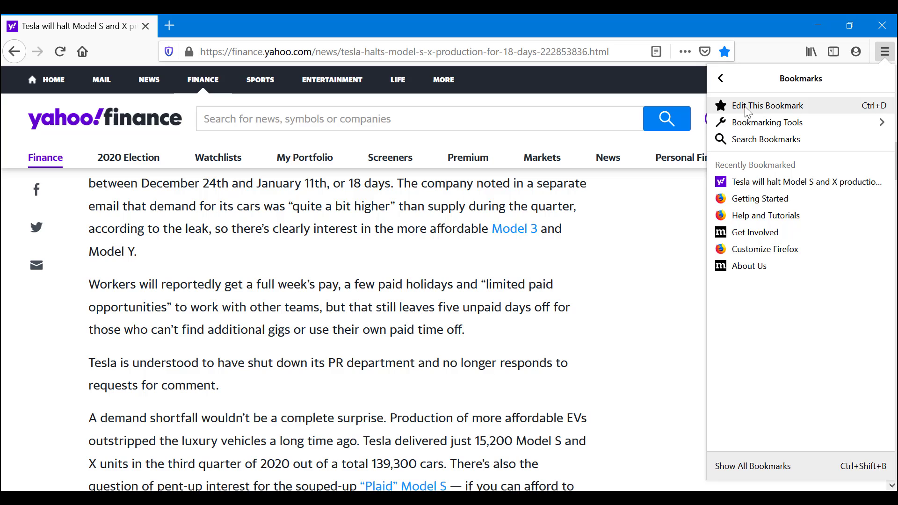
left_click(752, 466)
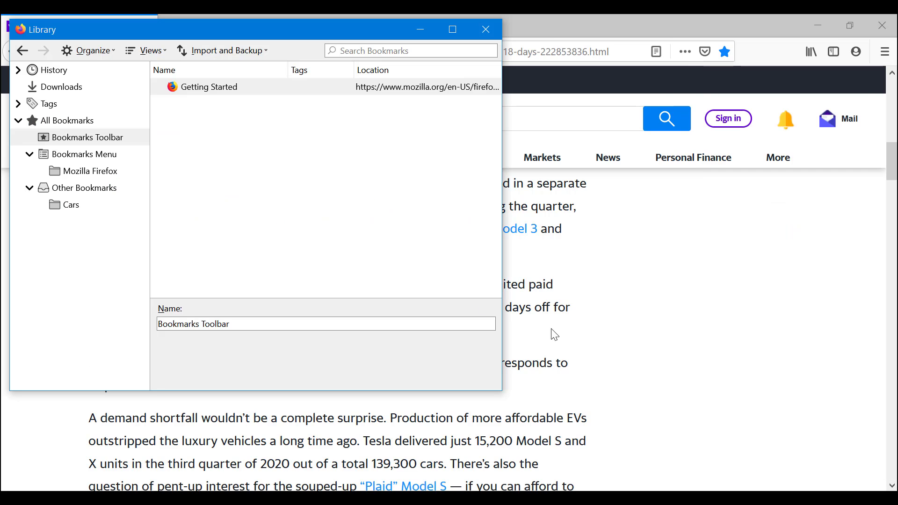
- Drag the Cars folder from Other Bookmarks onto Bookmarks Menu and close the Library
left_click(84, 187)
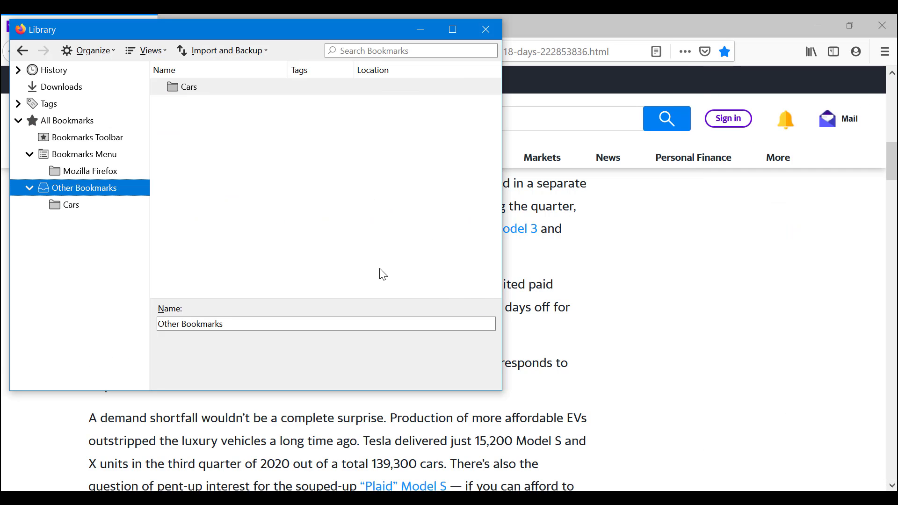
left_click(62, 207)
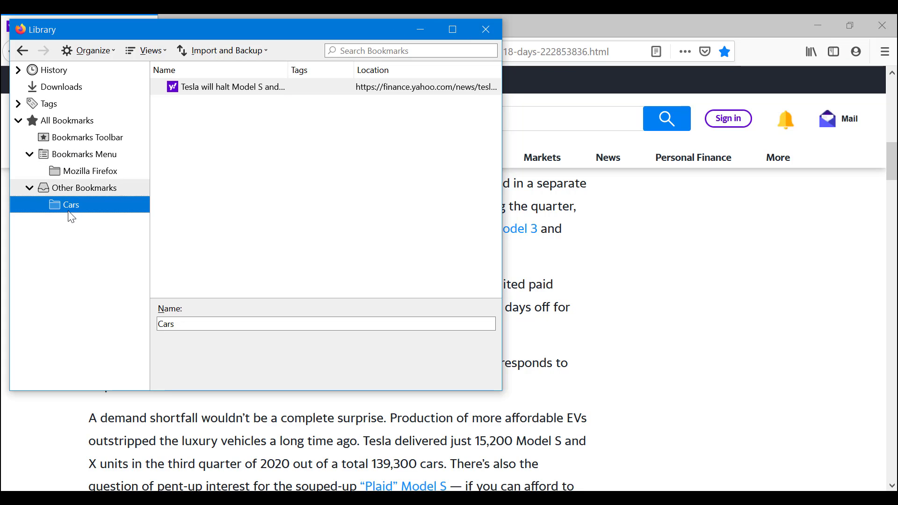
left_click_drag(64, 205, 79, 179)
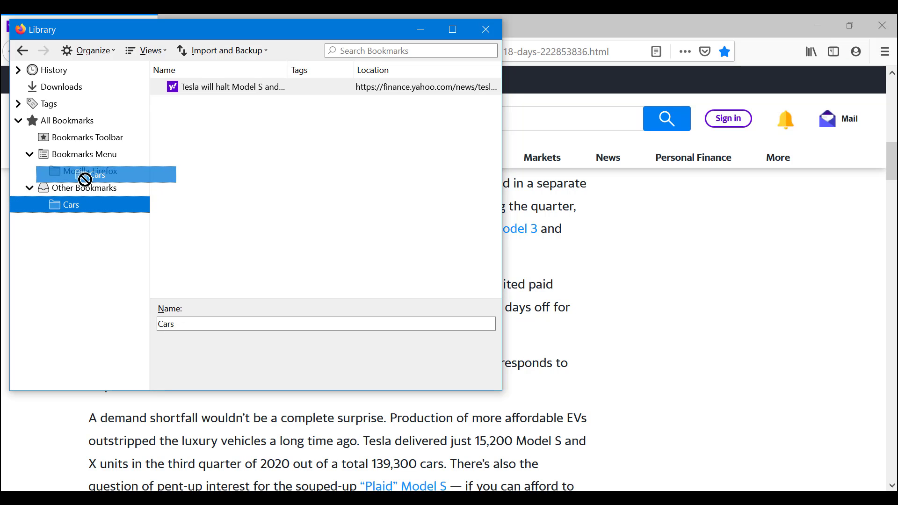
left_click_drag(76, 211, 70, 163)
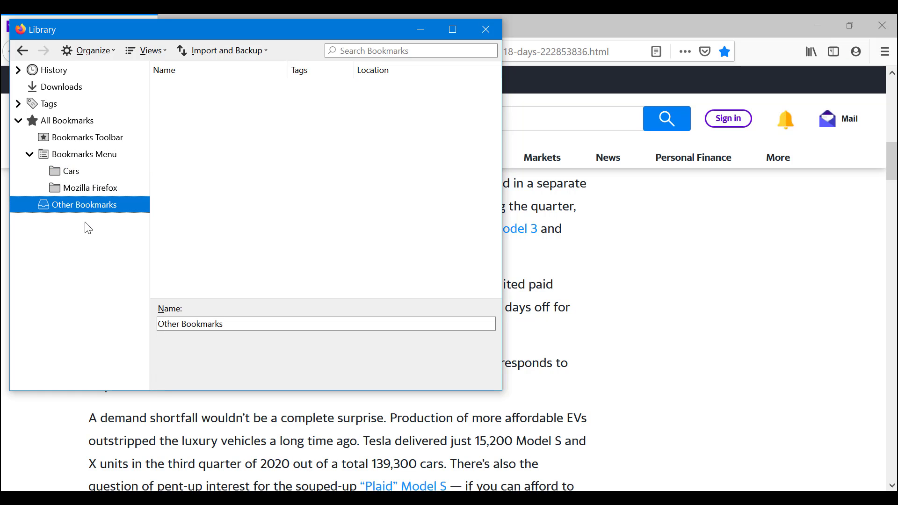
left_click(610, 273)
mouse_move(401, 142)
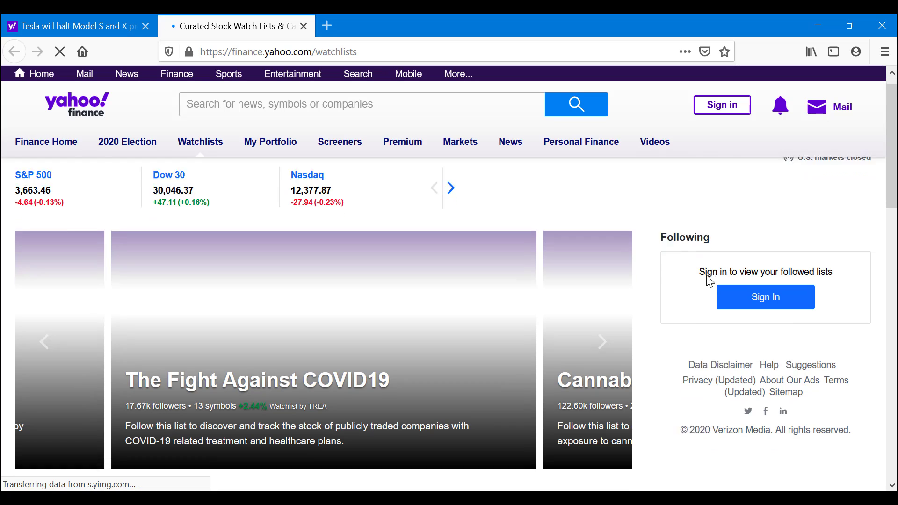
scroll(673, 245, "down", 5)
scroll(653, 252, "down", 3)
scroll(335, 264, "up", 5)
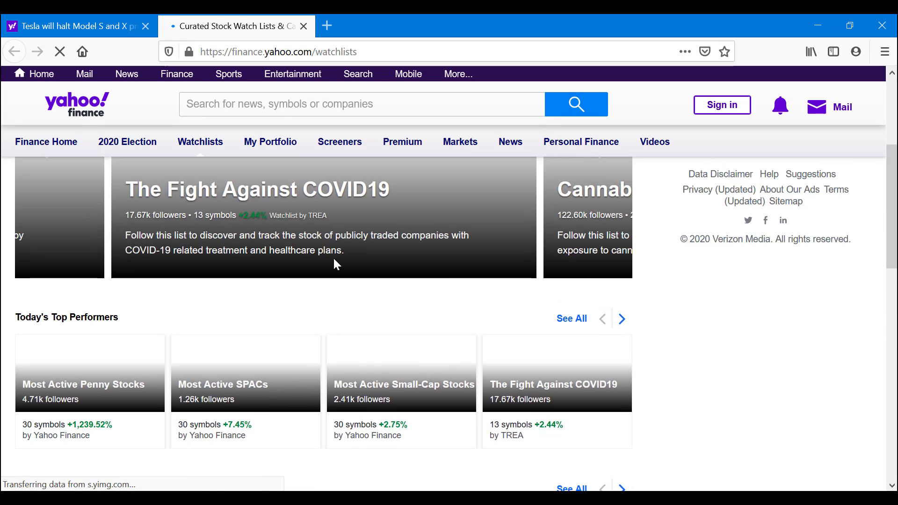
scroll(330, 262, "up", 3)
scroll(491, 288, "down", 6)
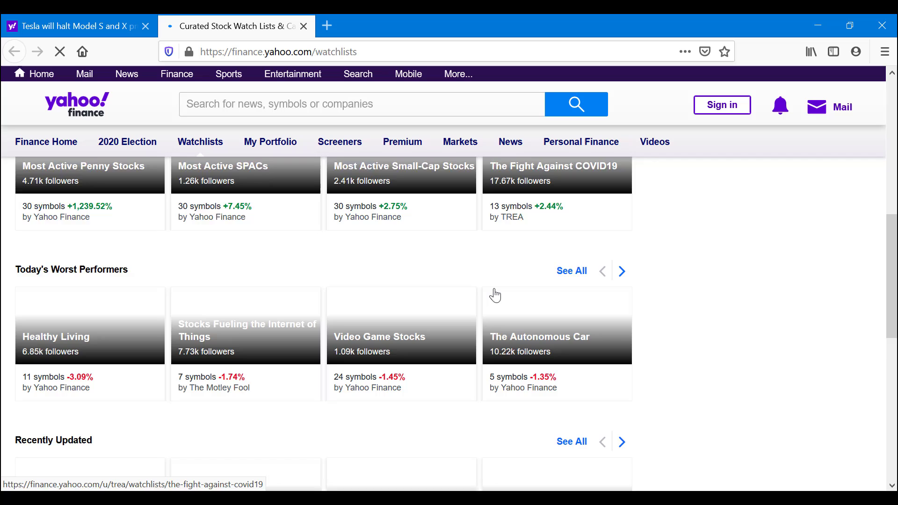
scroll(491, 288, "down", 4)
scroll(495, 292, "down", 3)
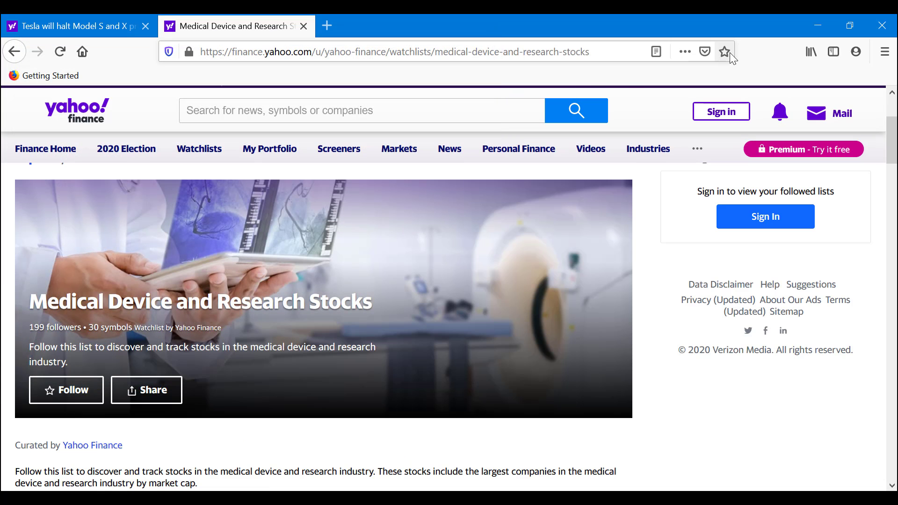
- Bookmark the Medical Device watchlist page into a new 'Stock' folder inside Bookmarks Menu
left_click(724, 51)
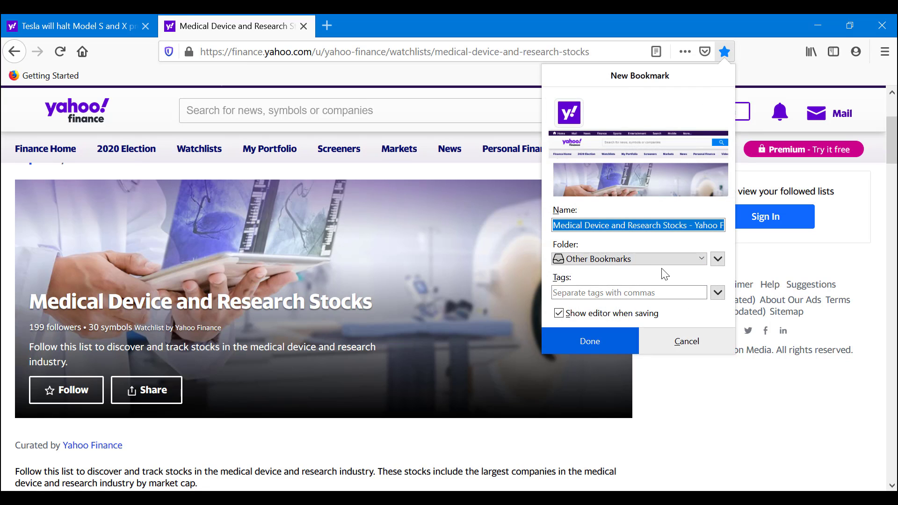
left_click(654, 259)
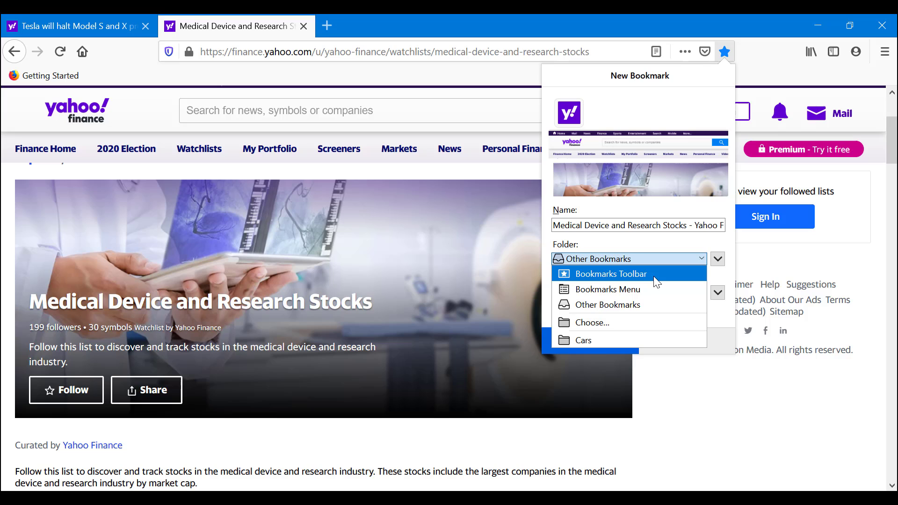
left_click(643, 290)
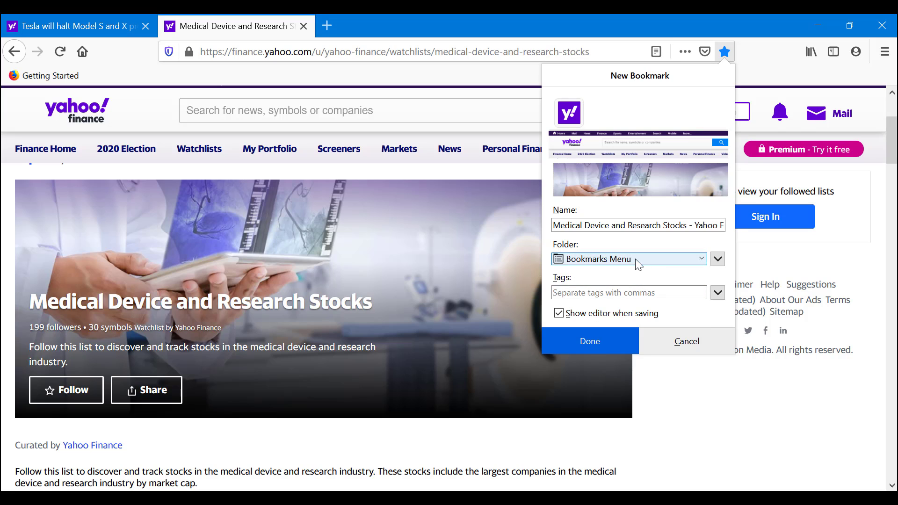
left_click(654, 260)
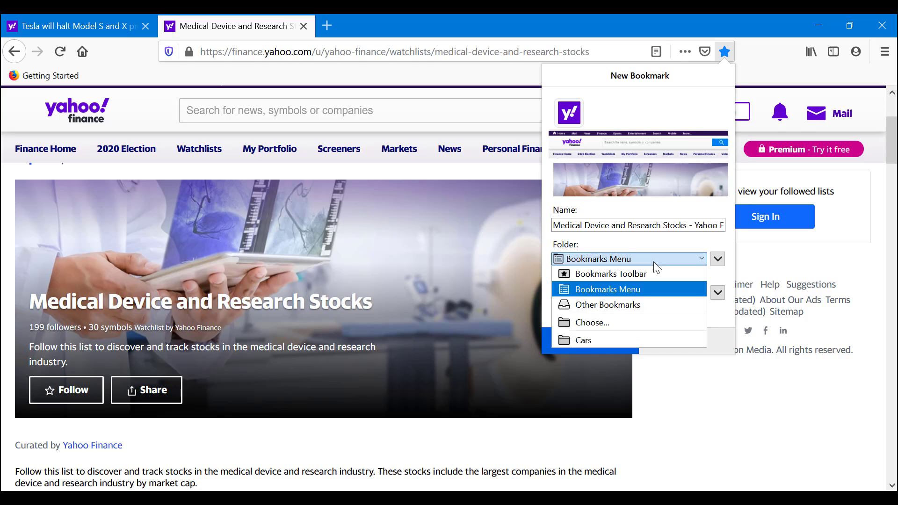
left_click(619, 322)
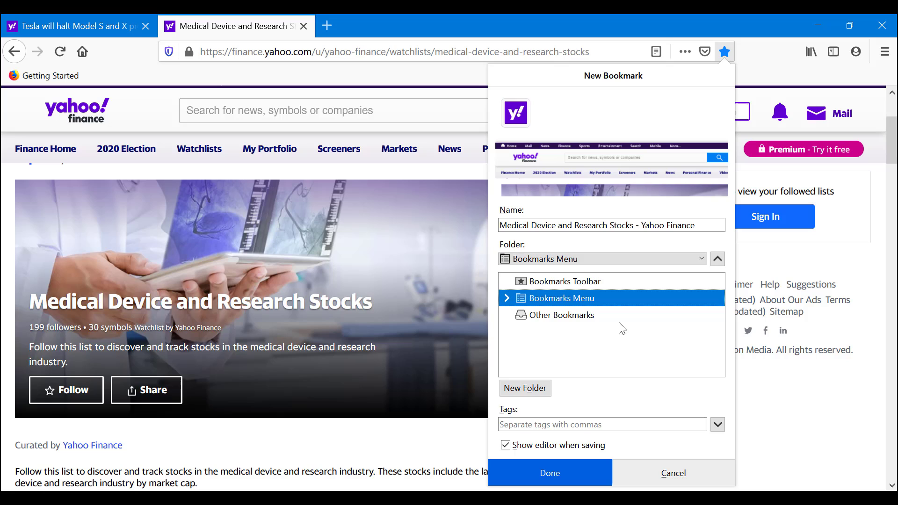
left_click(534, 392)
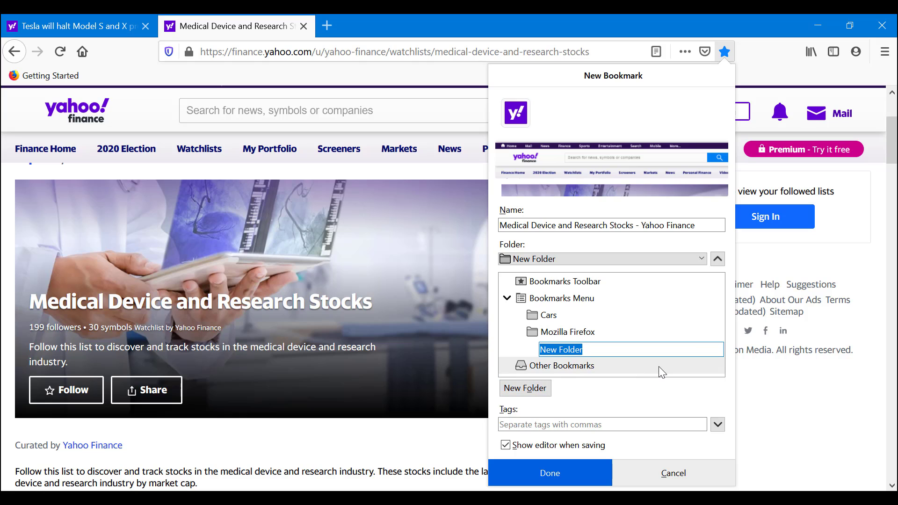
type("Sti")
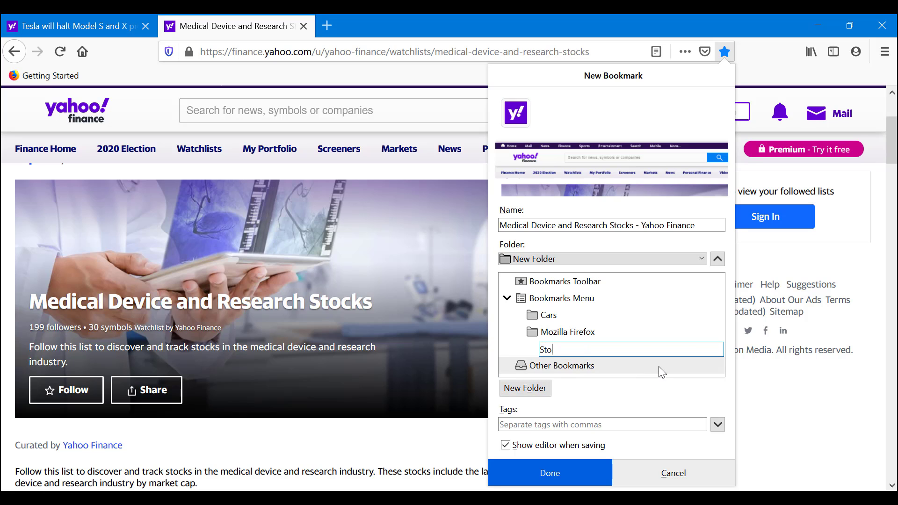
key("Return")
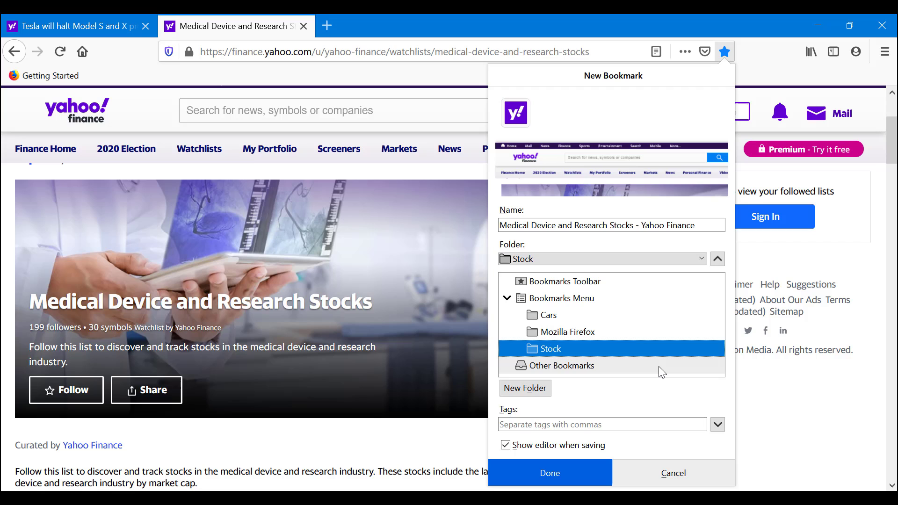
left_click(550, 472)
- Show all bookmarks in the Library window through the main menu's Library > Bookmarks
left_click(885, 52)
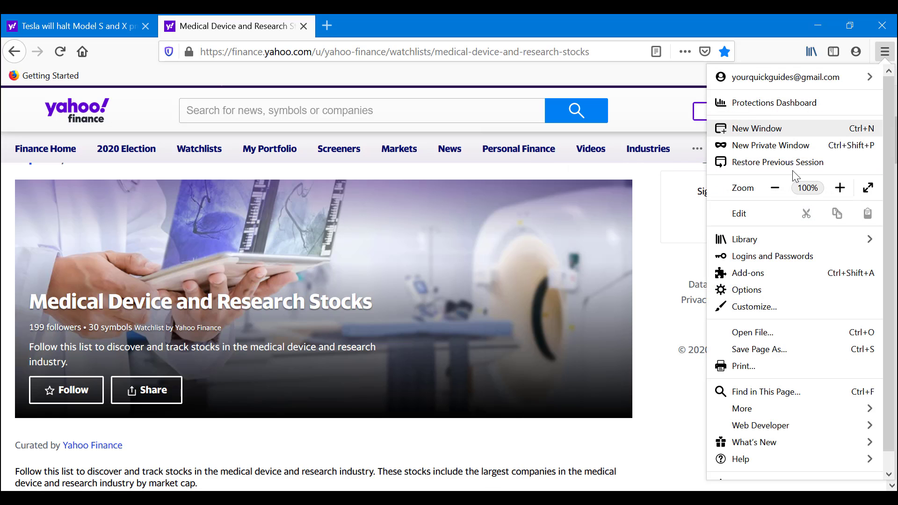
left_click(750, 241)
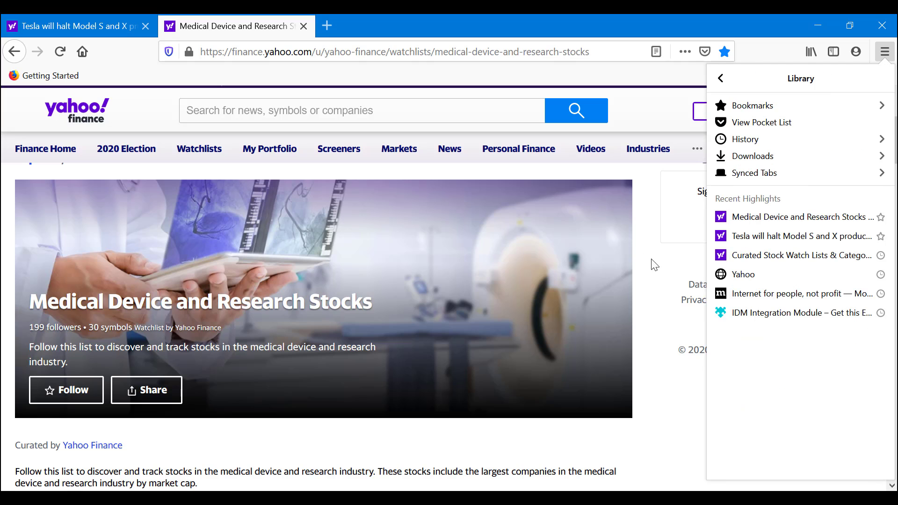
left_click(758, 107)
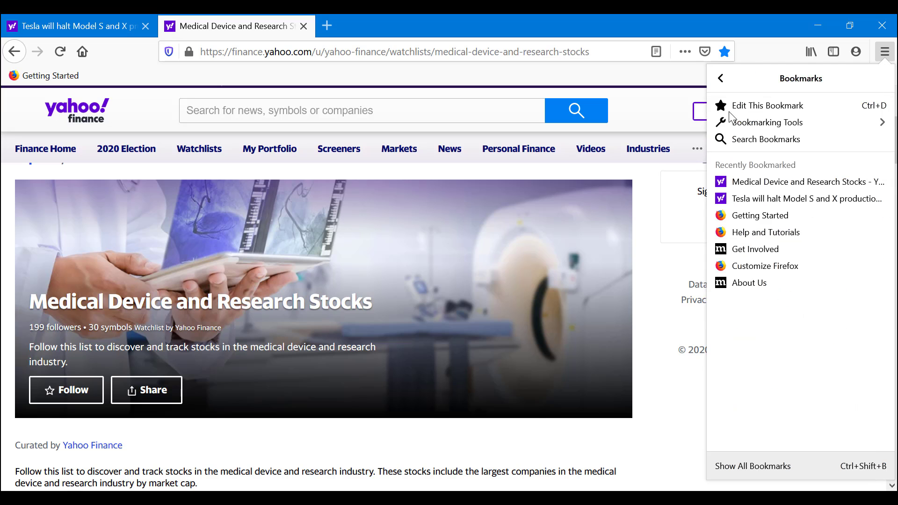
left_click(753, 465)
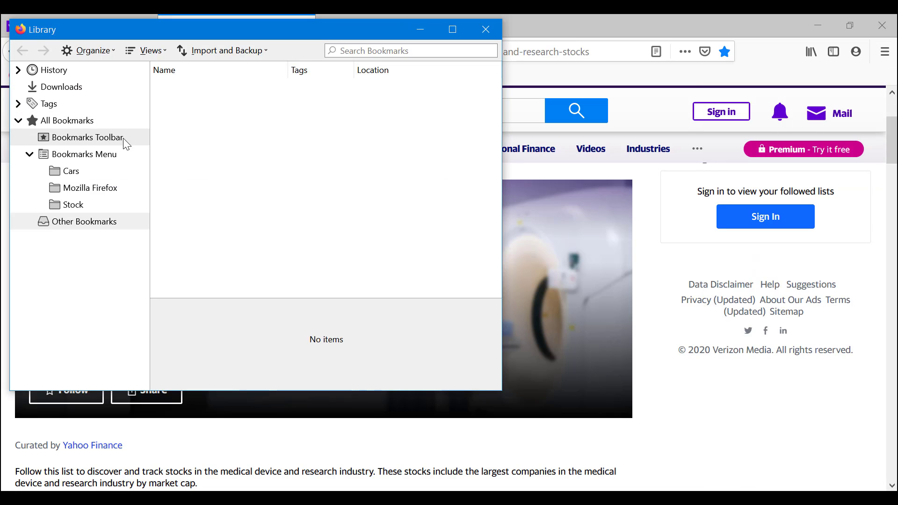
- Drag Stock into Other Bookmarks, then back above Cars in Bookmarks Menu, and close Library
left_click(85, 196)
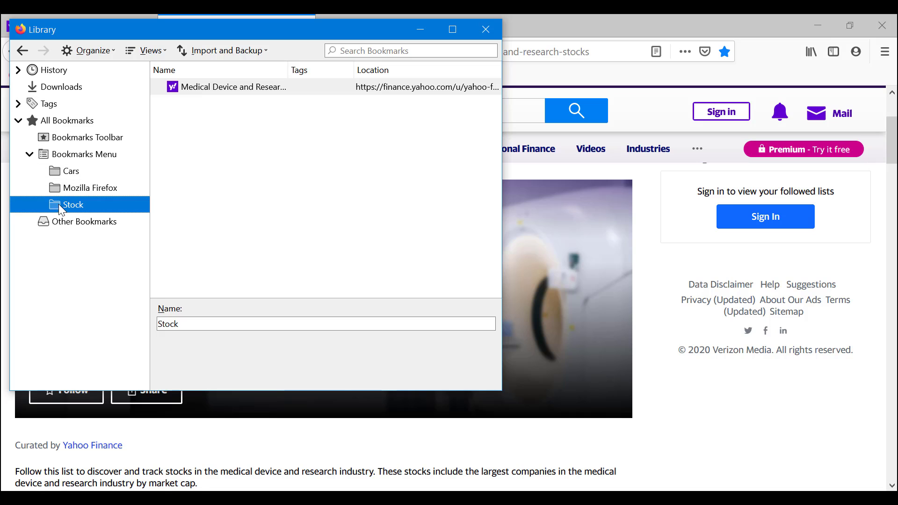
mouse_move(58, 204)
left_mouse_down()
mouse_move(56, 126)
mouse_move(54, 231)
left_mouse_up()
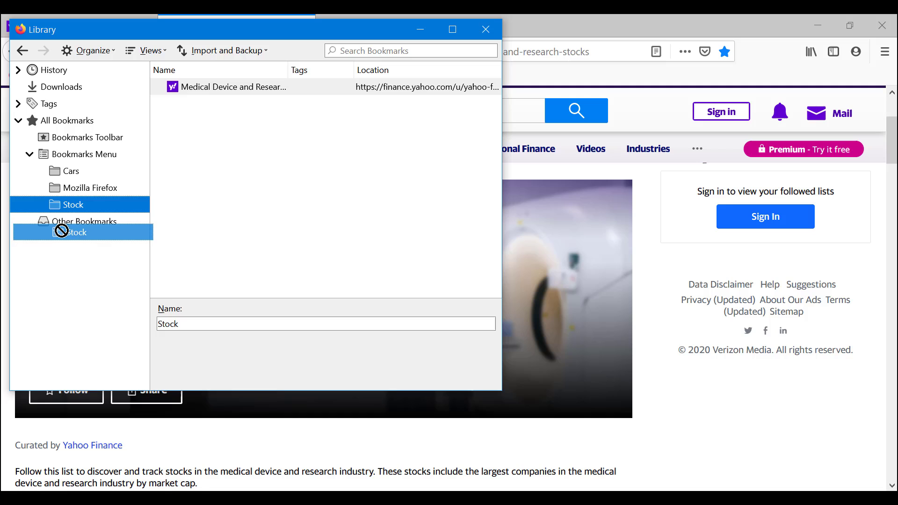
left_click_drag(54, 231, 89, 207)
left_click(68, 225)
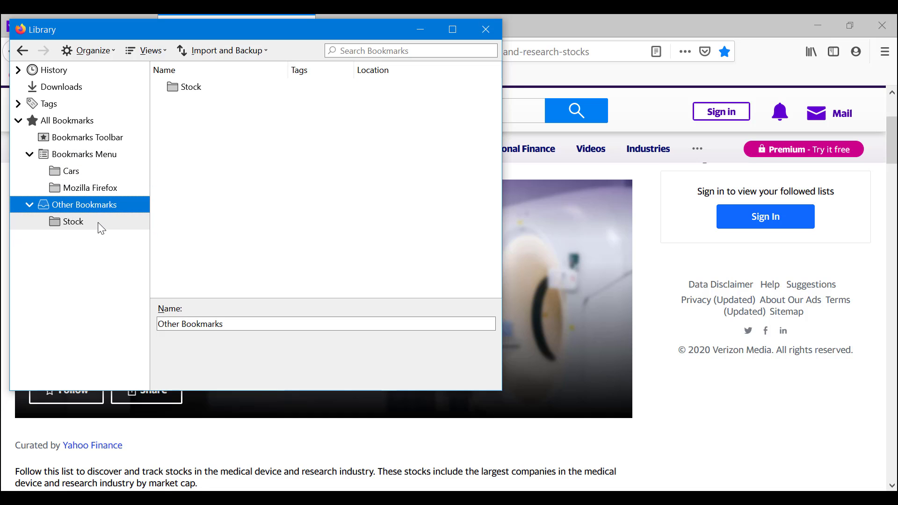
left_click(73, 222)
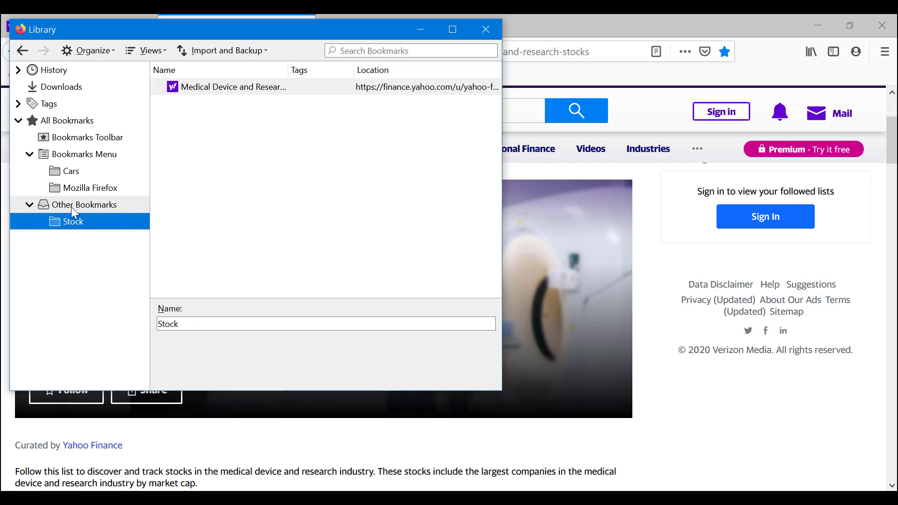
left_click_drag(78, 223, 84, 171)
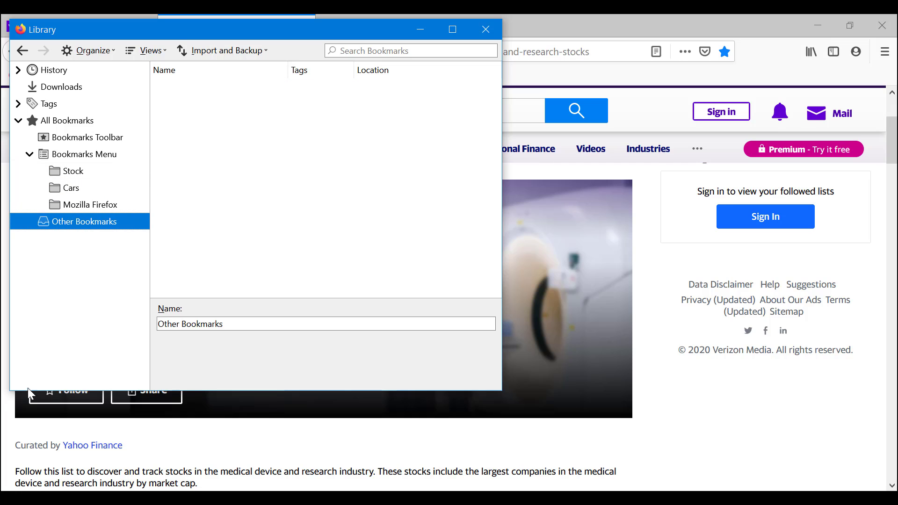
left_click(485, 29)
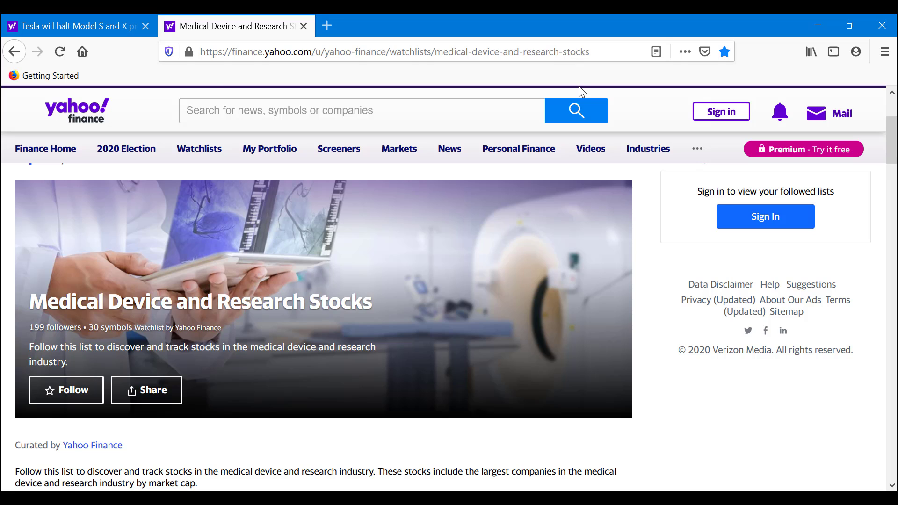
- Remove the watchlist page's bookmark using Remove Bookmark in the address-bar star's editor
left_click(724, 51)
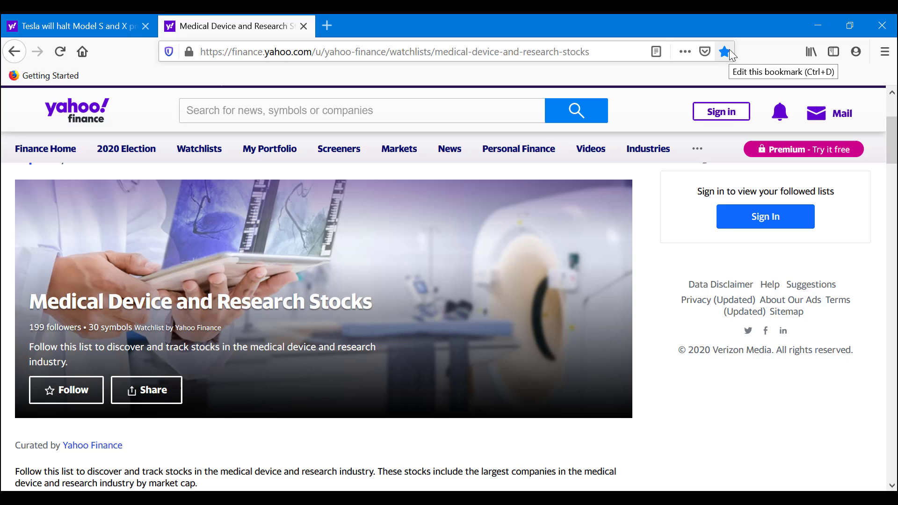
left_click(727, 50)
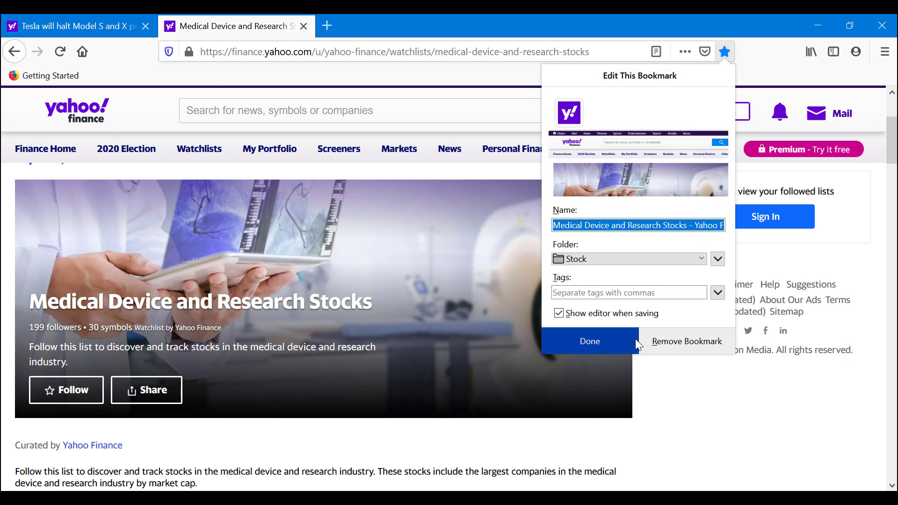
left_click(674, 343)
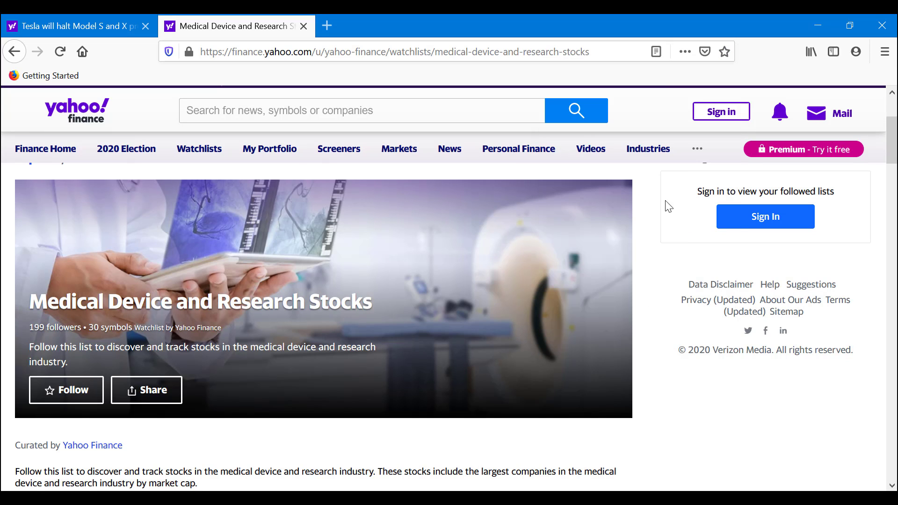
left_click(885, 52)
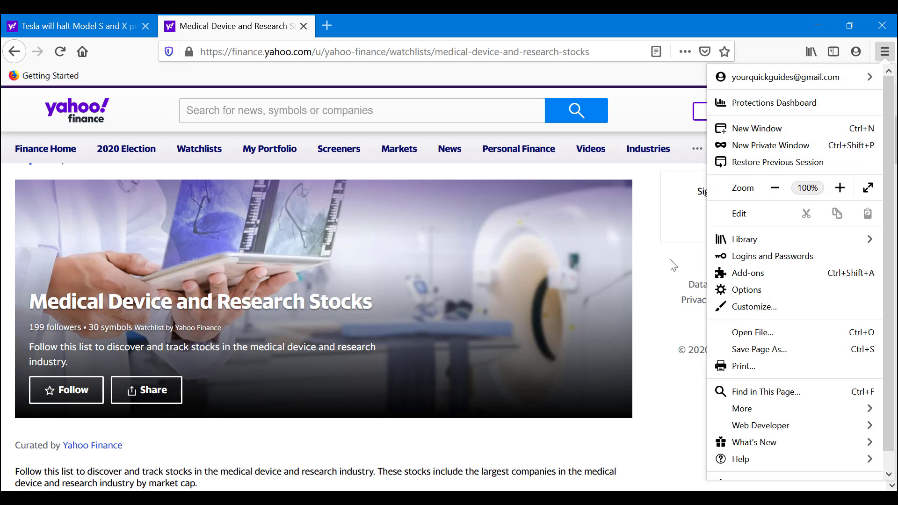
left_click(766, 239)
left_click(758, 106)
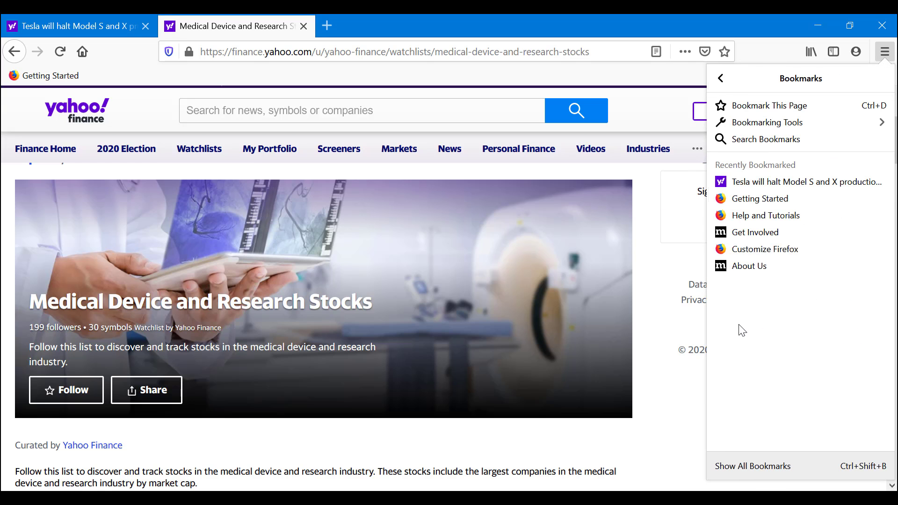
left_click(753, 466)
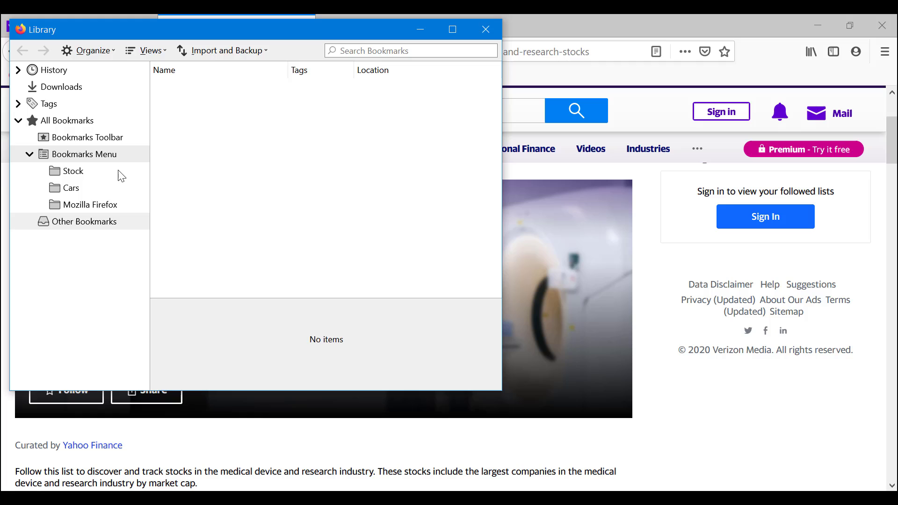
left_click(73, 172)
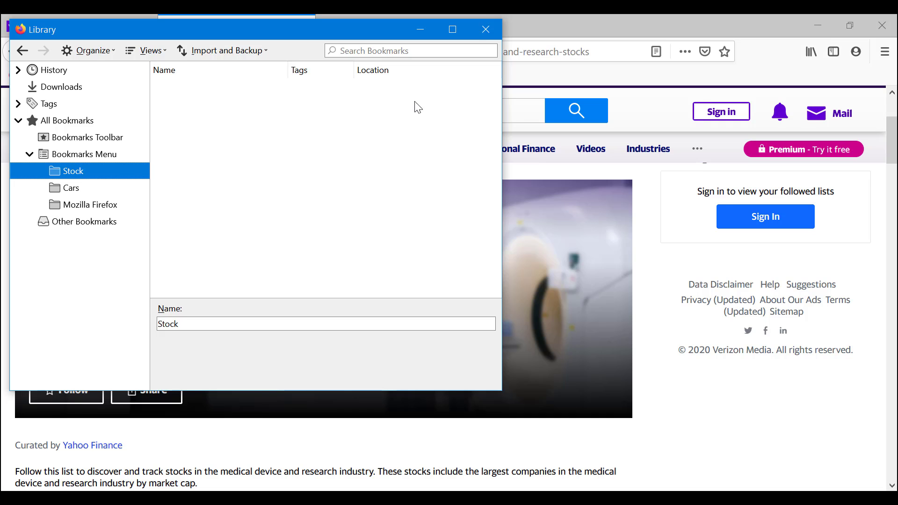
left_click(485, 29)
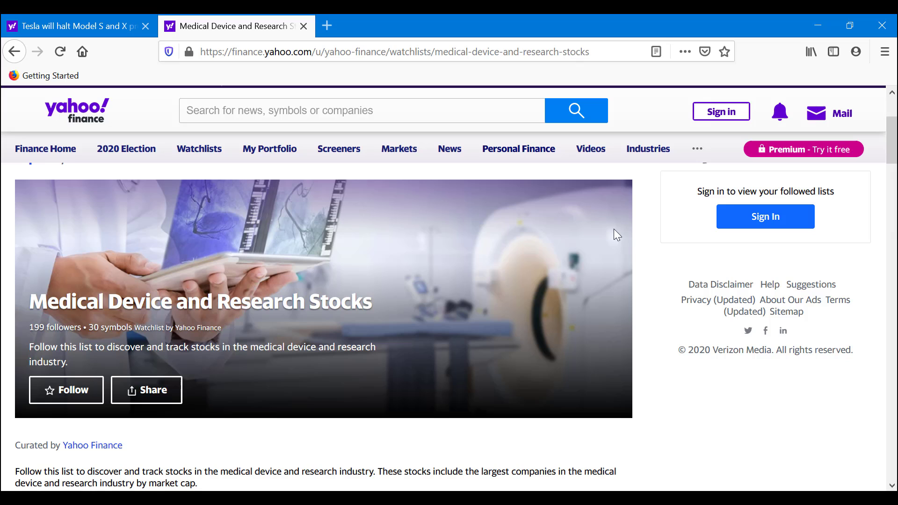